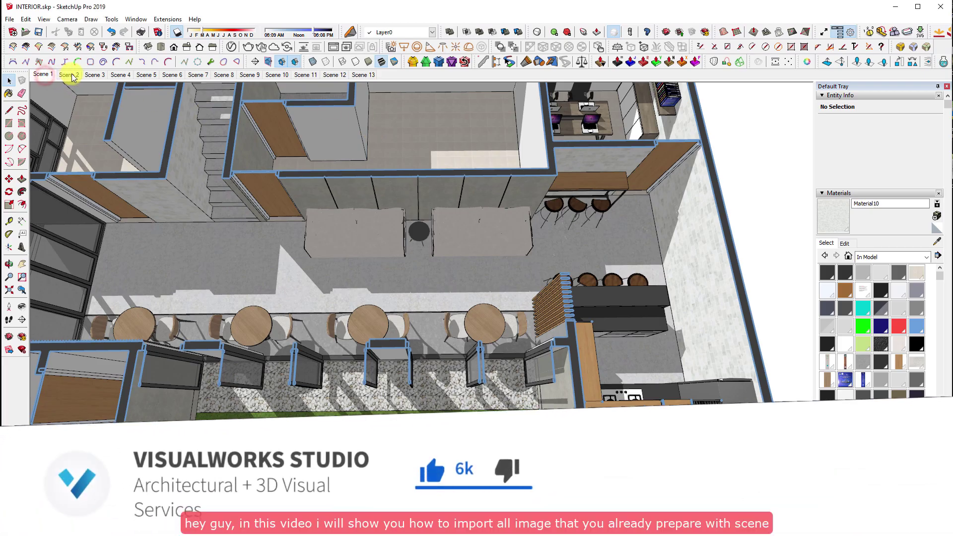
# - Preview the saved camera scenes in turn, from Scene 2 through Scene 12
pyautogui.click(69, 75)
pyautogui.click(121, 74)
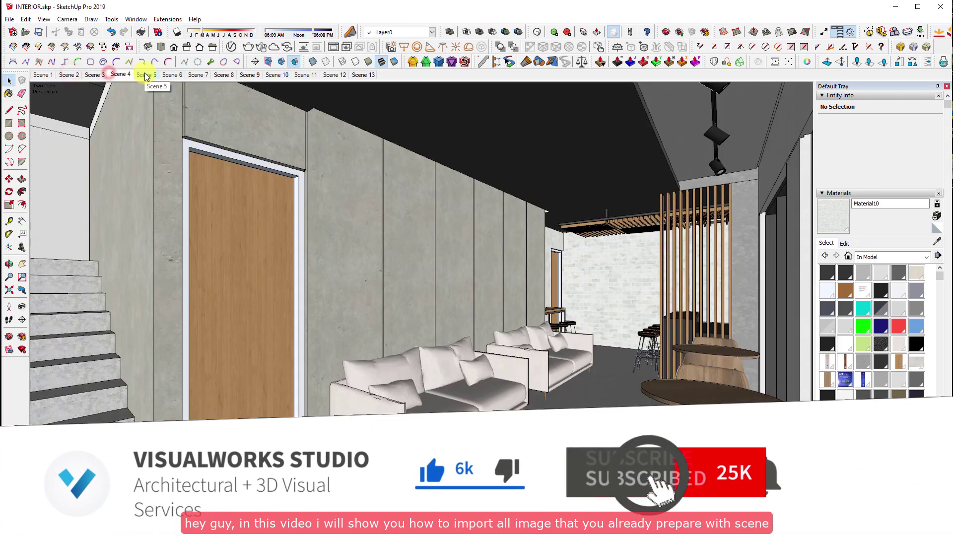
pyautogui.click(172, 75)
pyautogui.click(201, 75)
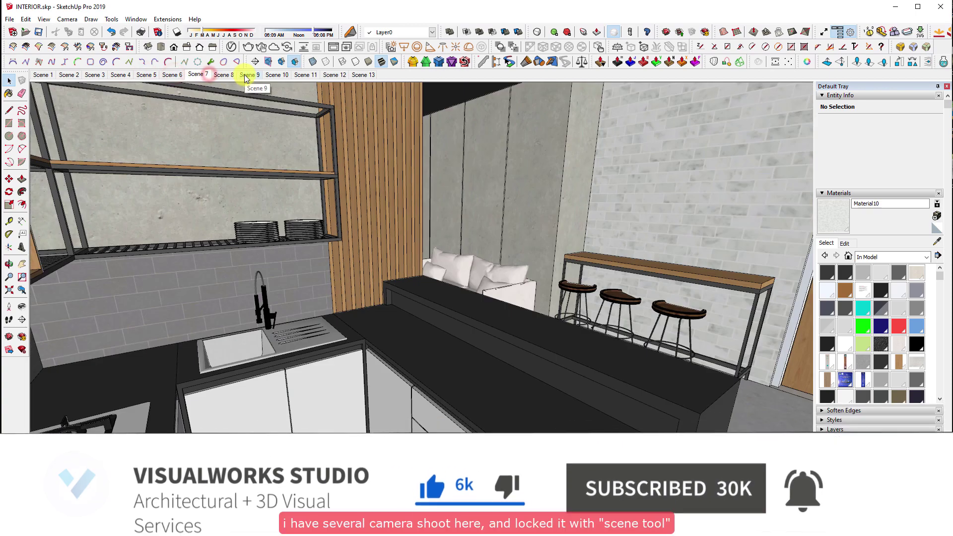
pyautogui.click(249, 74)
pyautogui.click(276, 75)
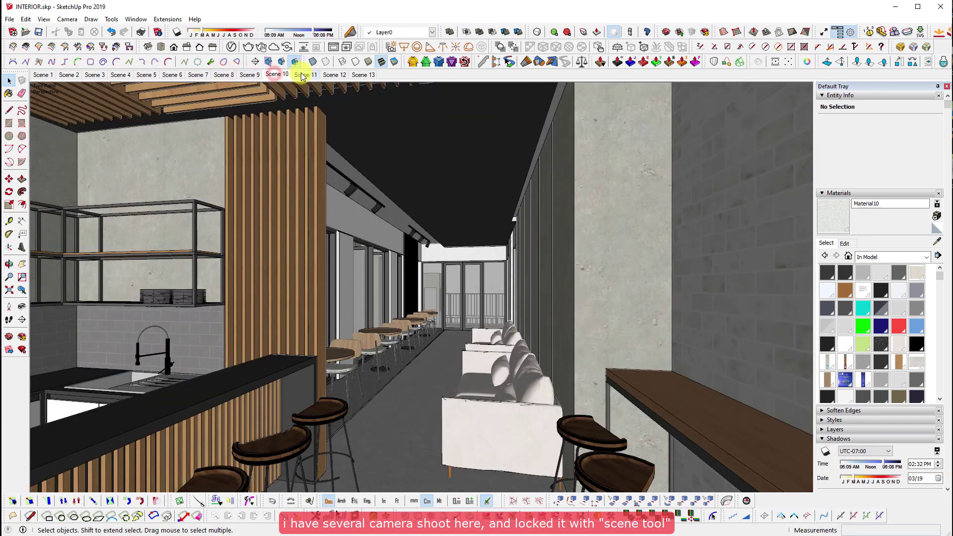
pyautogui.click(334, 75)
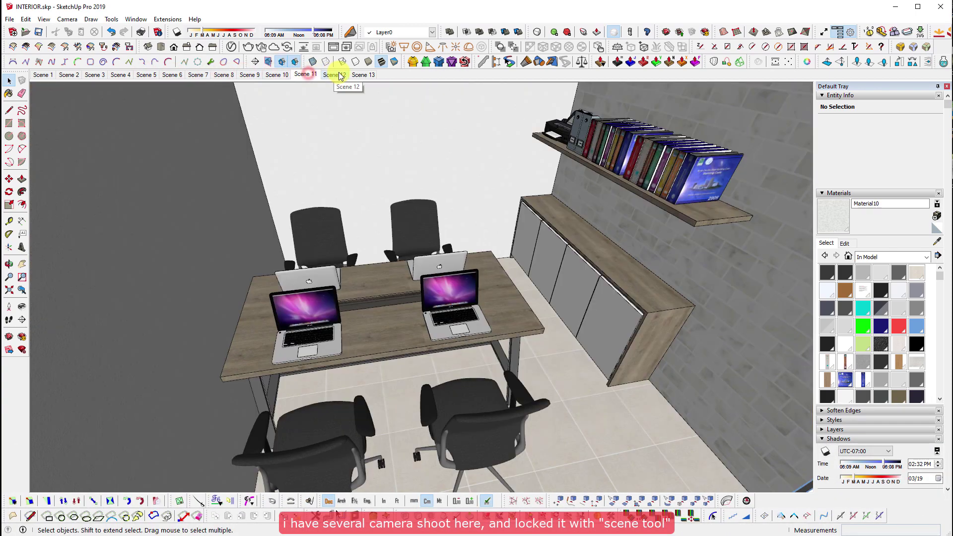
# - Show Scene 13, then orbit to a tilted overhead perspective of the whole café
pyautogui.click(368, 75)
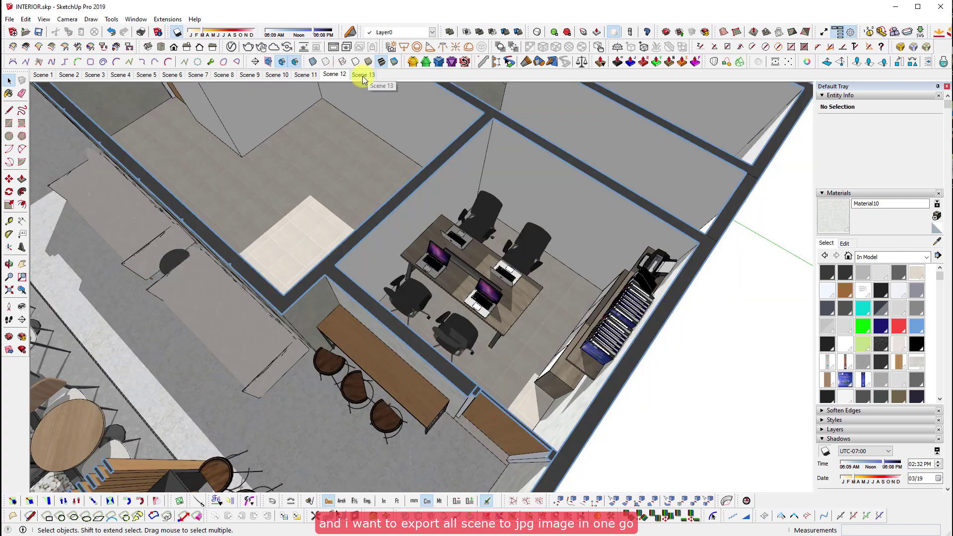
pyautogui.click(47, 76)
pyautogui.moveTo(516, 202)
pyautogui.mouseDown(button='middle')
pyautogui.moveTo(391, 330)
pyautogui.moveTo(307, 270)
pyautogui.moveTo(336, 223)
pyautogui.mouseUp(button='middle')
# - Export the current view as a 2D Graphic JPEG, INTERIOR.jpg, to the Desktop
pyautogui.click(10, 19)
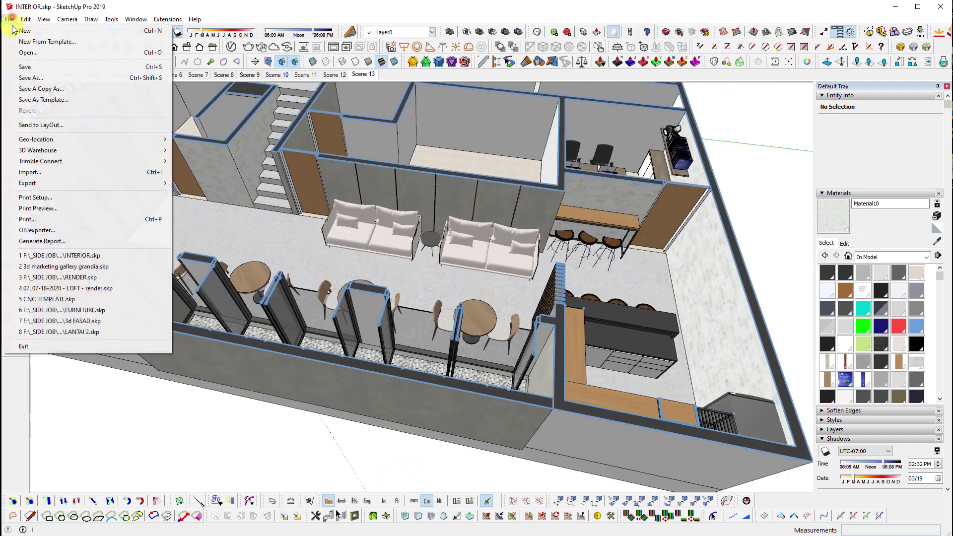
pyautogui.click(156, 183)
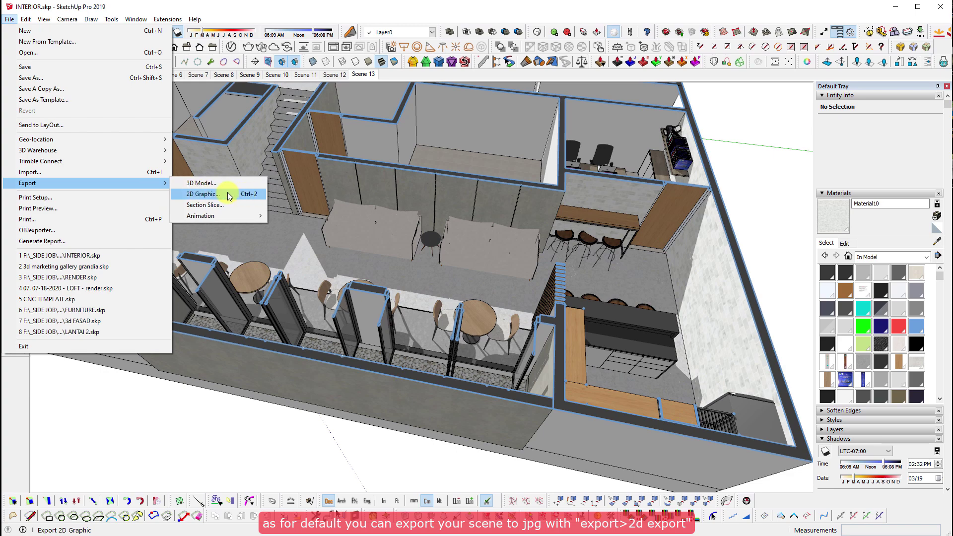
pyautogui.click(255, 194)
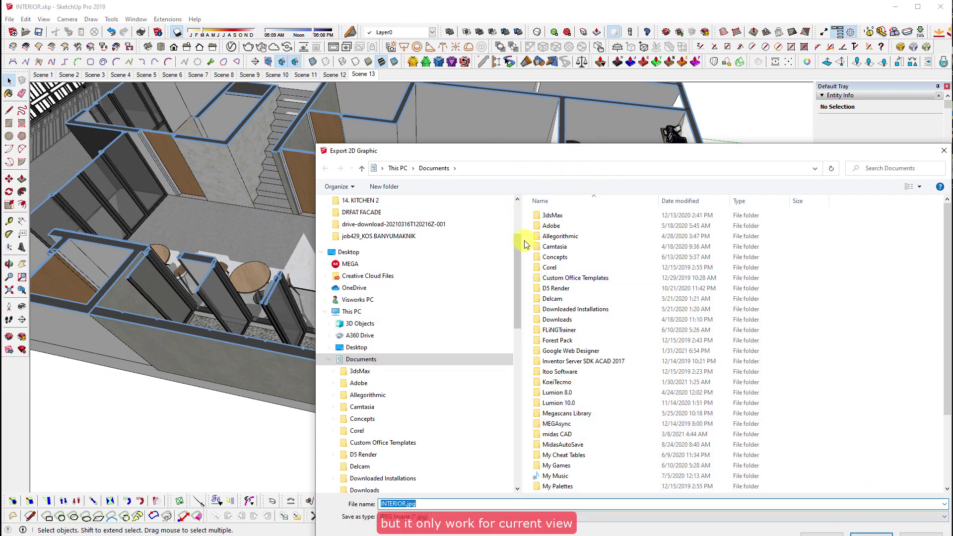
pyautogui.moveTo(518, 253); pyautogui.dragTo(517, 301)
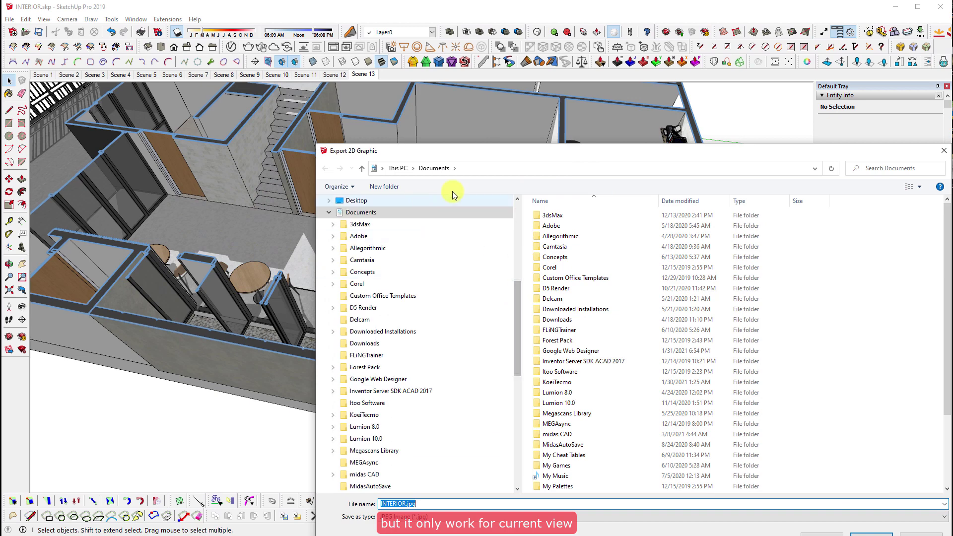
pyautogui.moveTo(496, 154); pyautogui.dragTo(348, 101)
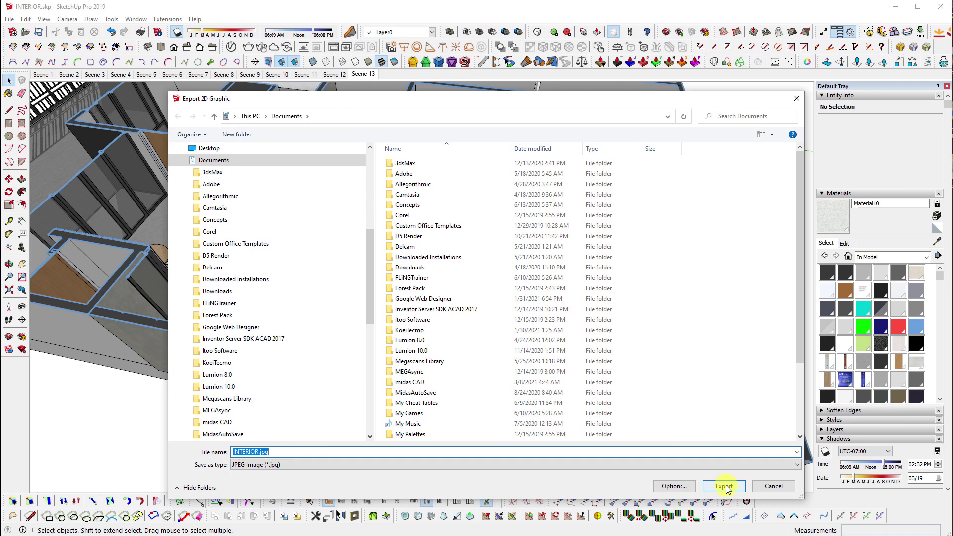
pyautogui.click(181, 160)
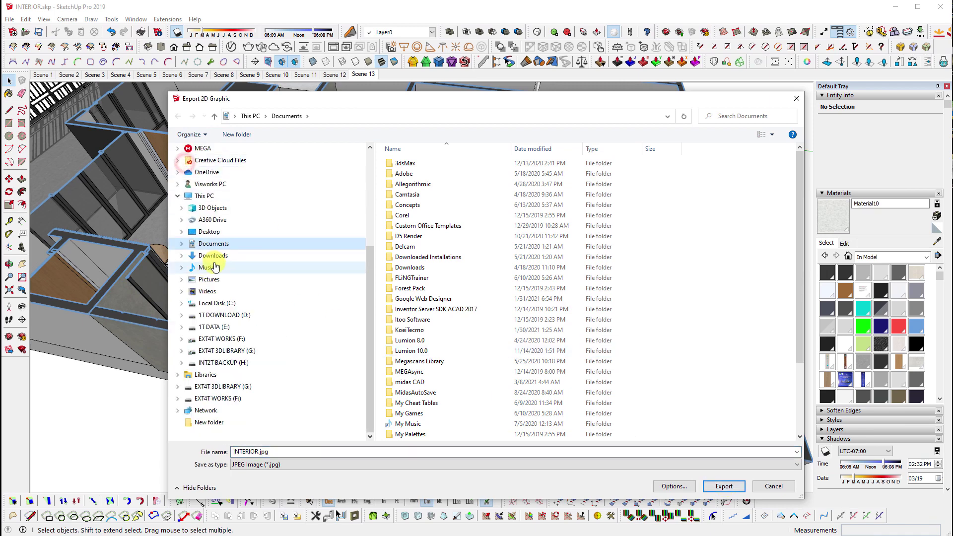
pyautogui.click(221, 233)
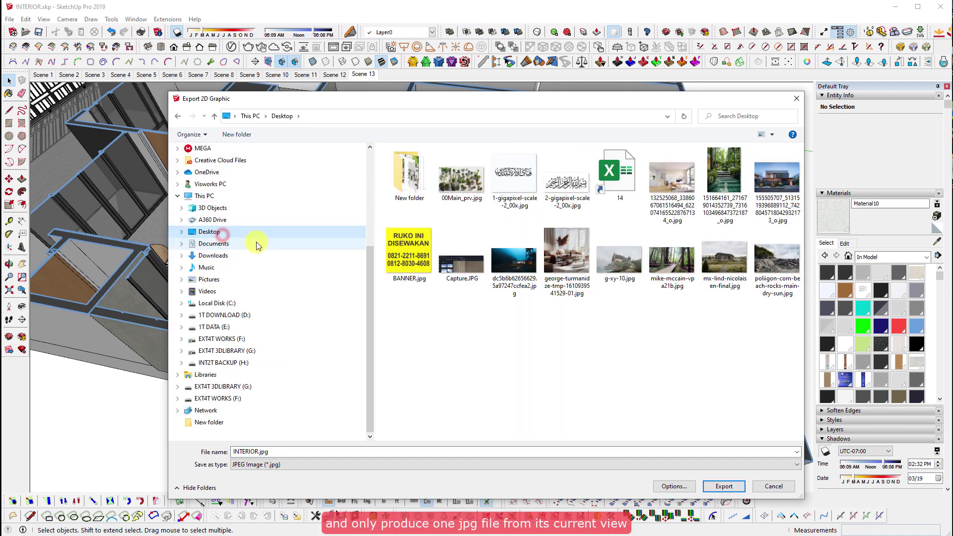
pyautogui.click(725, 486)
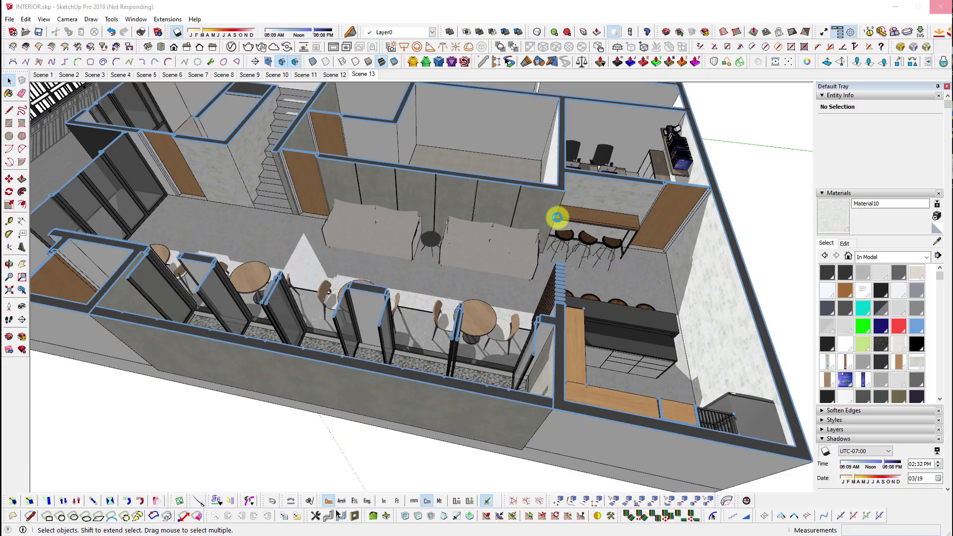
# - Check the exported INTERIOR.jpg on the Desktop in File Explorer, then close Explorer
pyautogui.press('super+e')
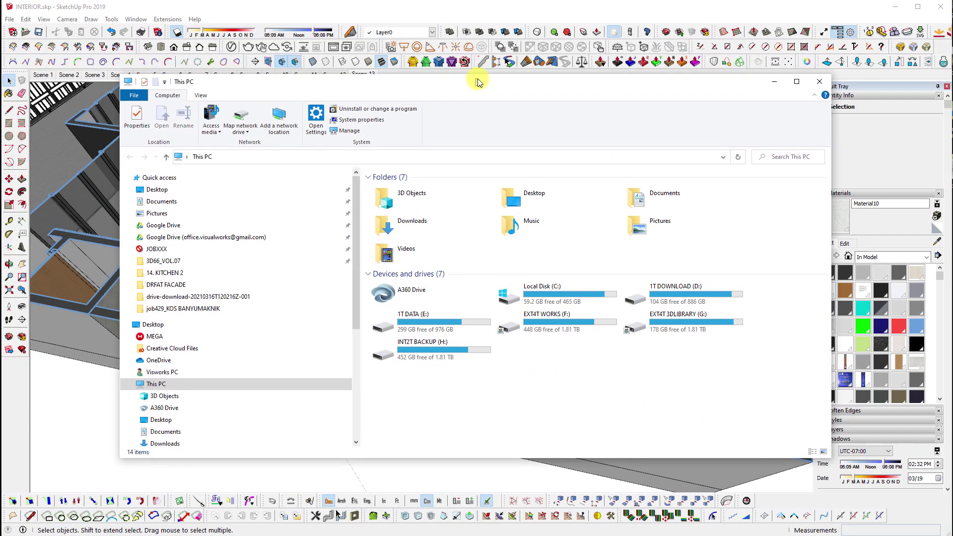
pyautogui.click(158, 190)
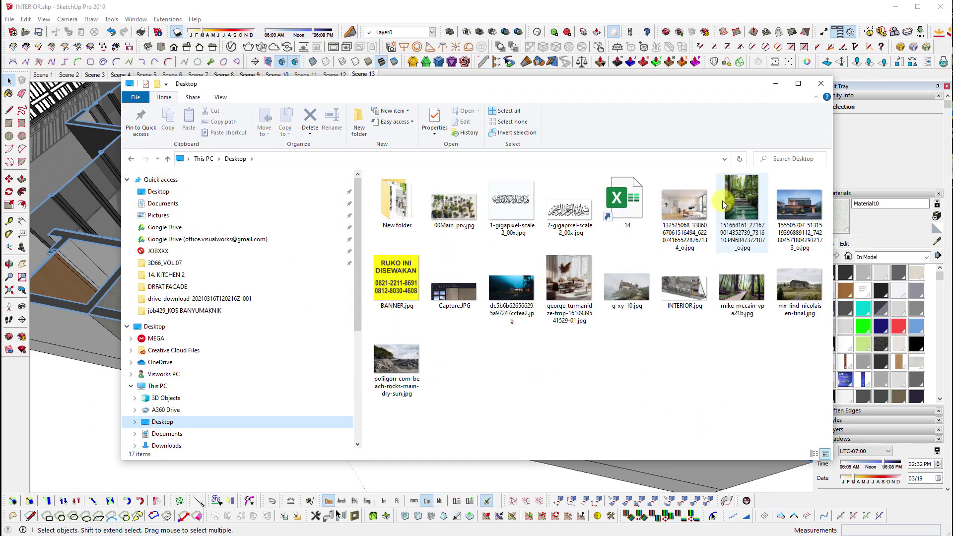
pyautogui.click(691, 300)
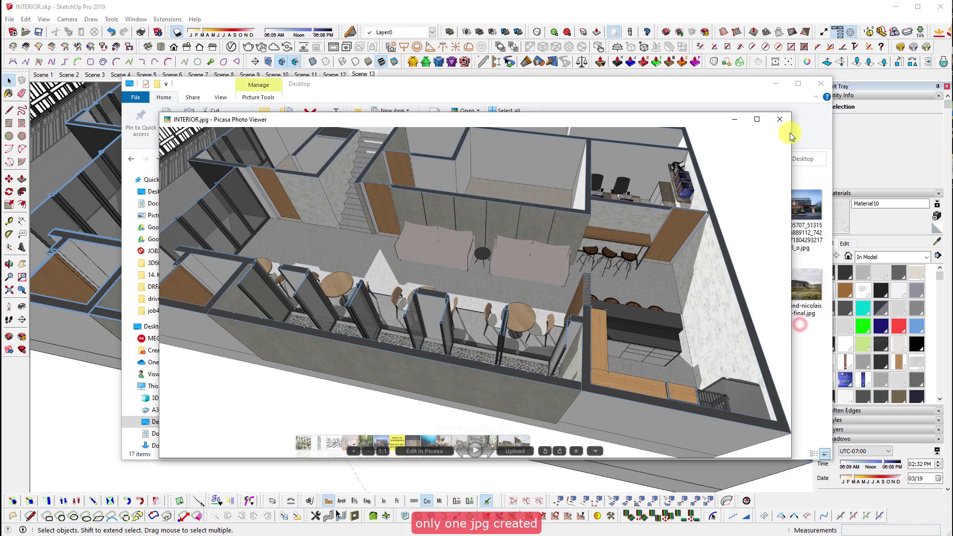
pyautogui.click(782, 123)
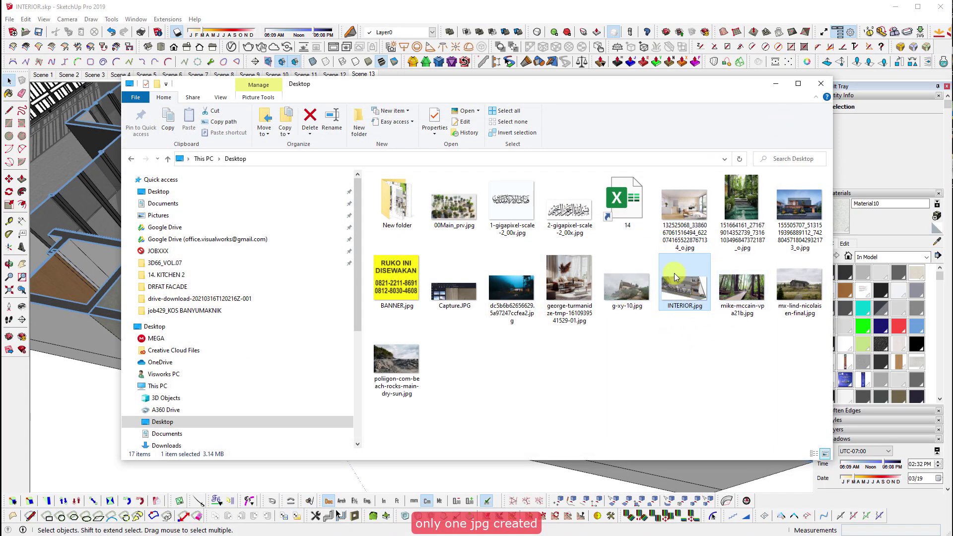
pyautogui.click(821, 83)
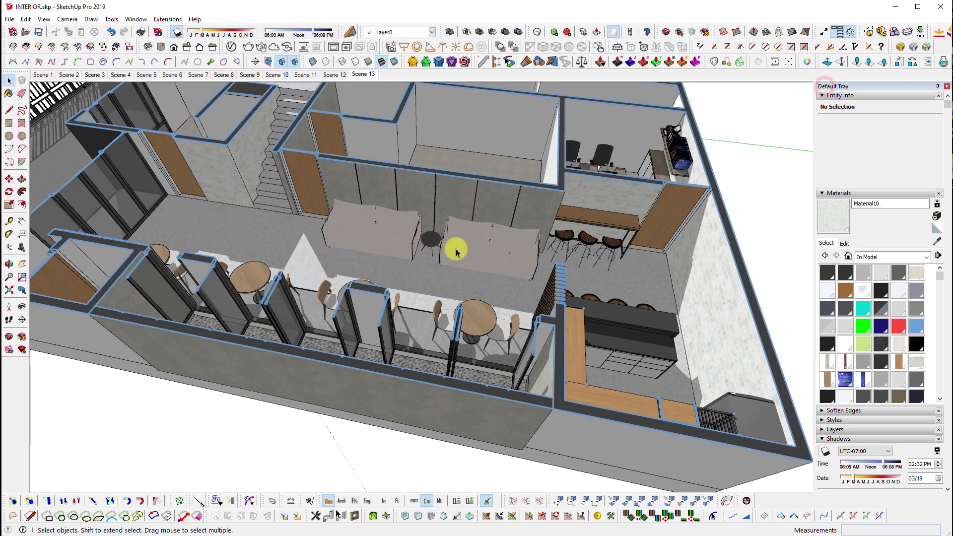
# - Step through the scene tabs from Scene 2 to Scene 10's corridor view
pyautogui.scroll(5, 453, 248)
pyautogui.click(44, 75)
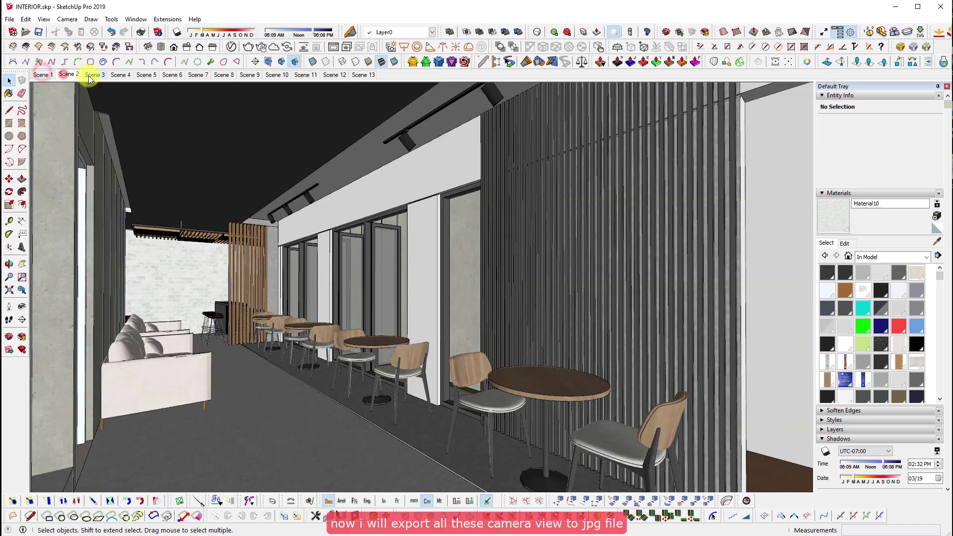
pyautogui.click(95, 75)
pyautogui.click(145, 75)
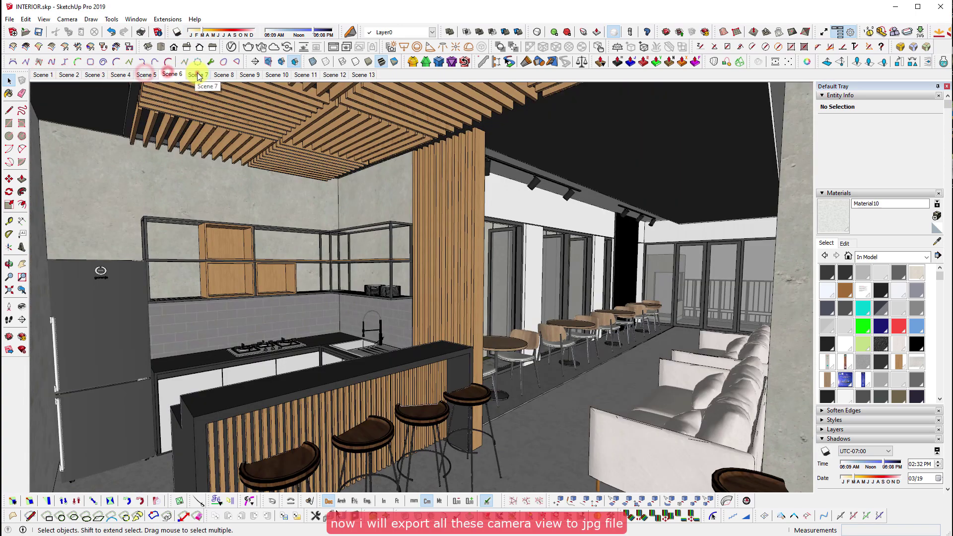
pyautogui.click(197, 75)
pyautogui.click(249, 75)
pyautogui.click(277, 75)
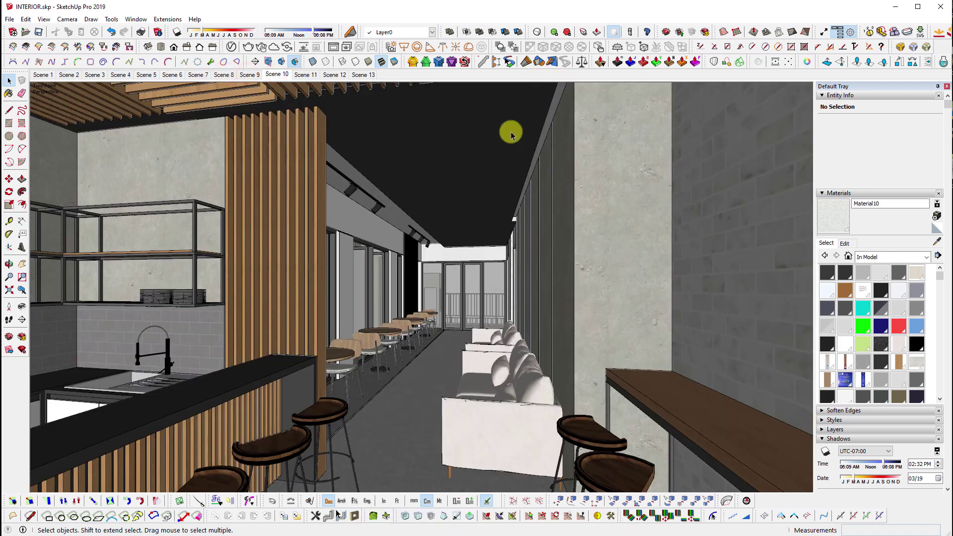
# - Disable Enable scene transitions in the animation settings, keeping Scene Delay at 0
pyautogui.click(51, 22)
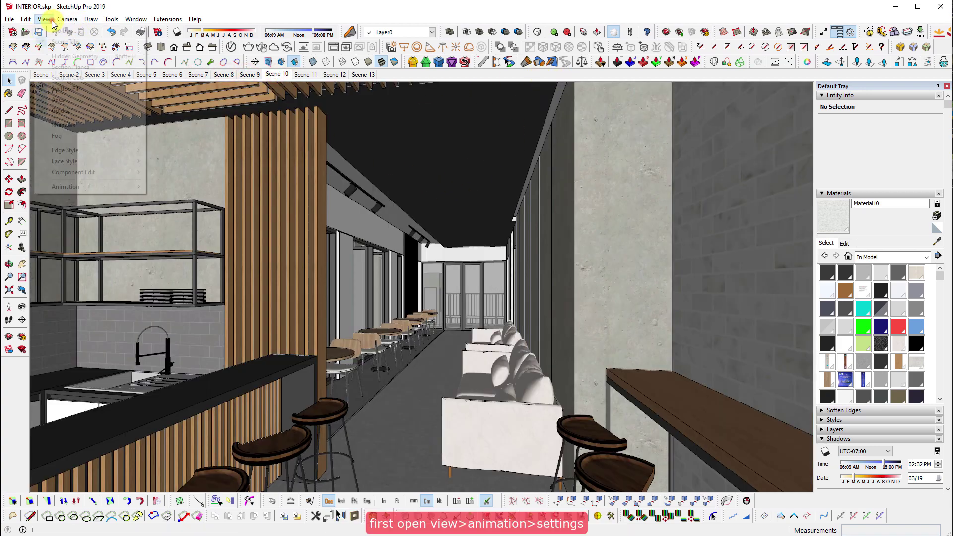
pyautogui.click(66, 187)
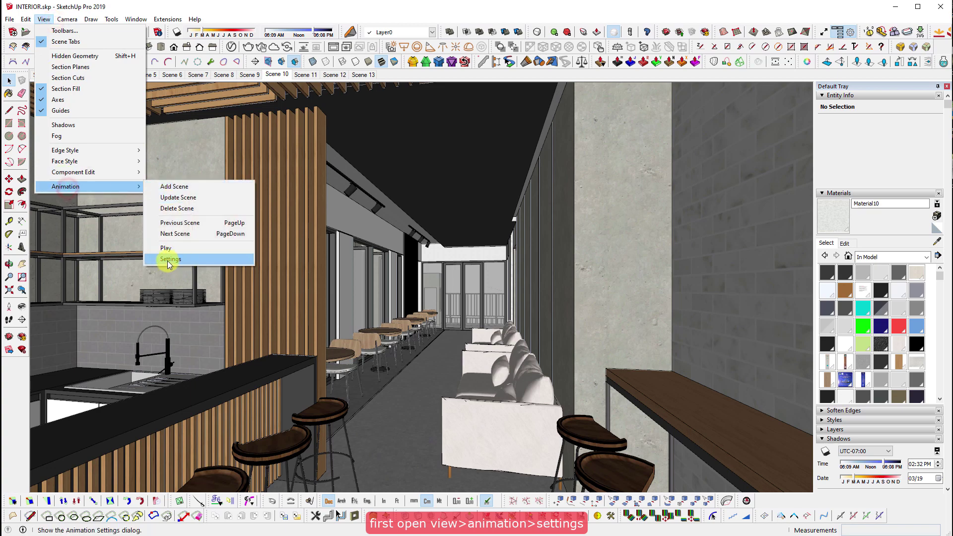
pyautogui.click(247, 260)
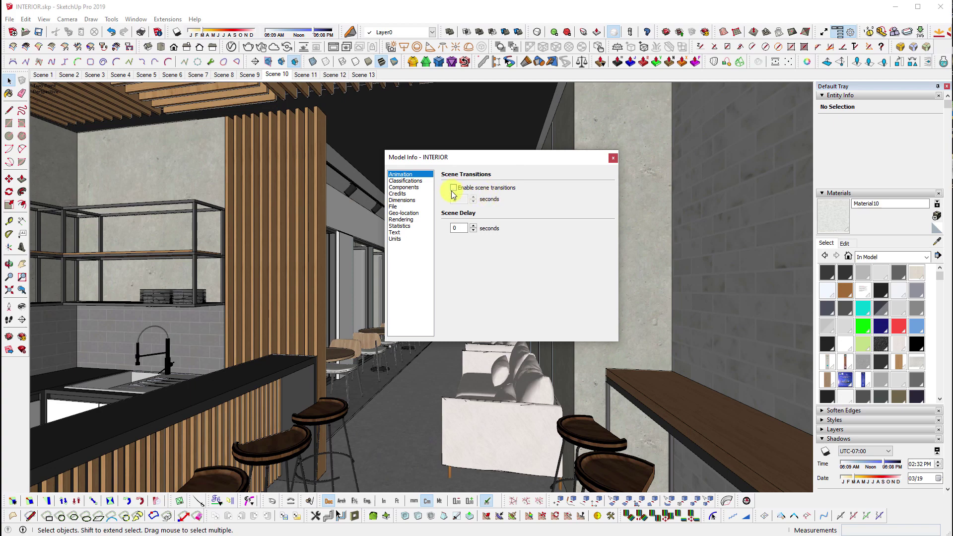
pyautogui.click(454, 188)
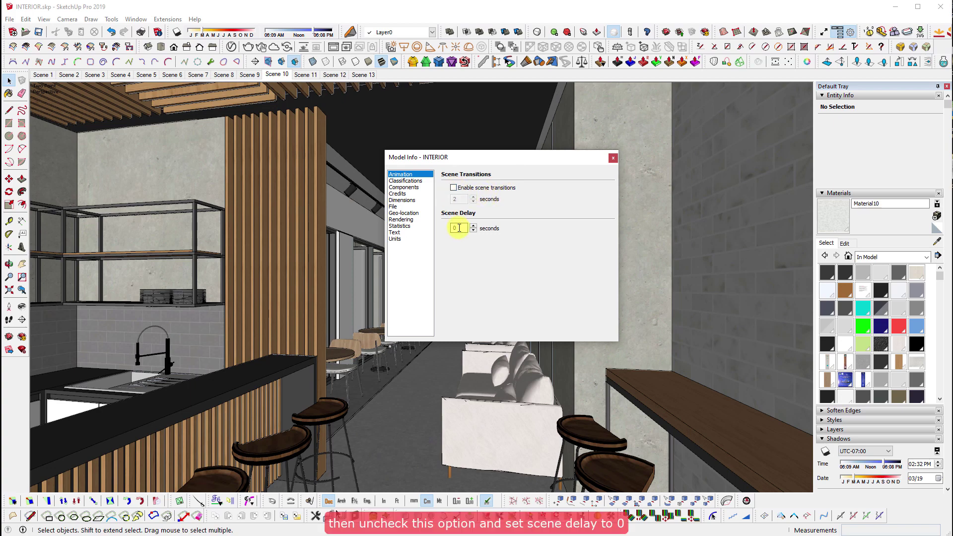
pyautogui.click(614, 158)
# - Start an Animation Image Set export into a new Desktop folder, New folder (2)
pyautogui.click(8, 20)
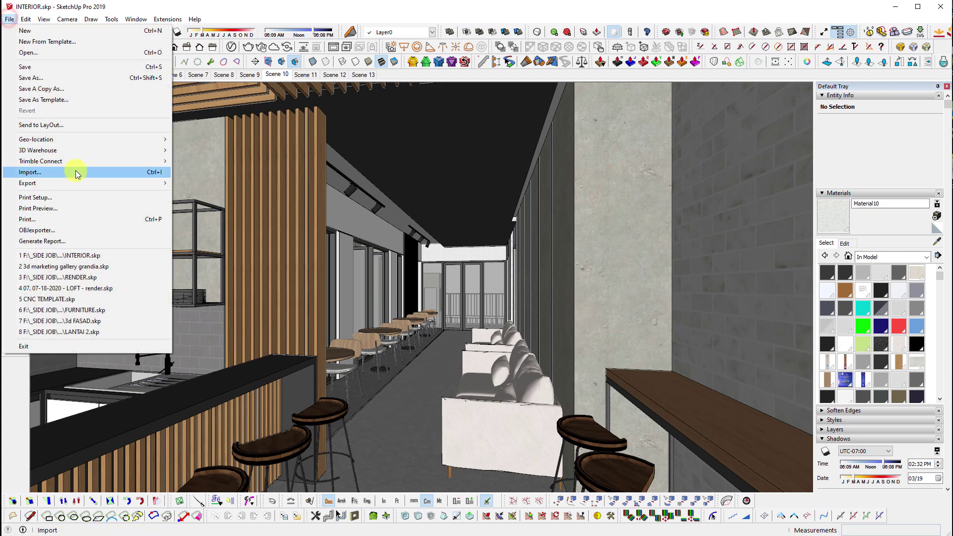
pyautogui.click(88, 182)
pyautogui.moveTo(201, 216)
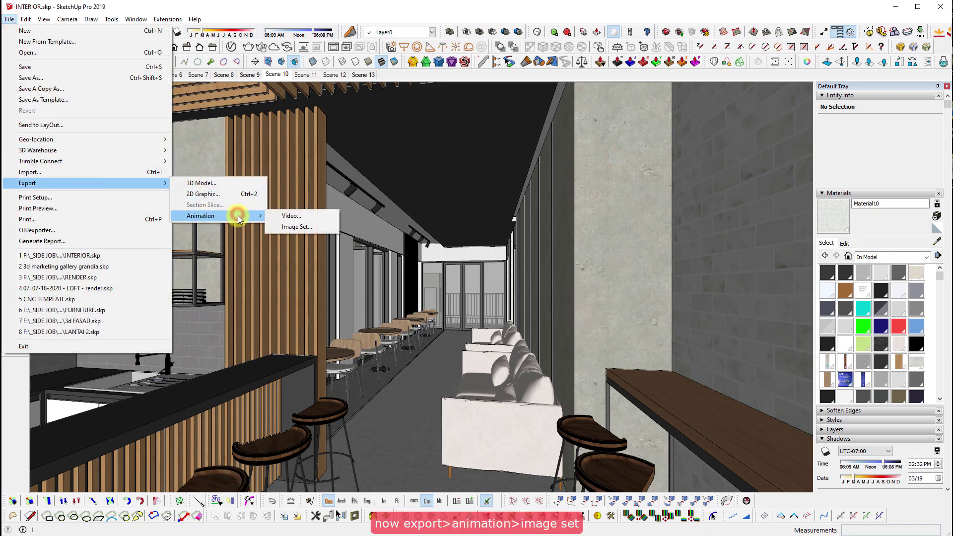
pyautogui.click(317, 229)
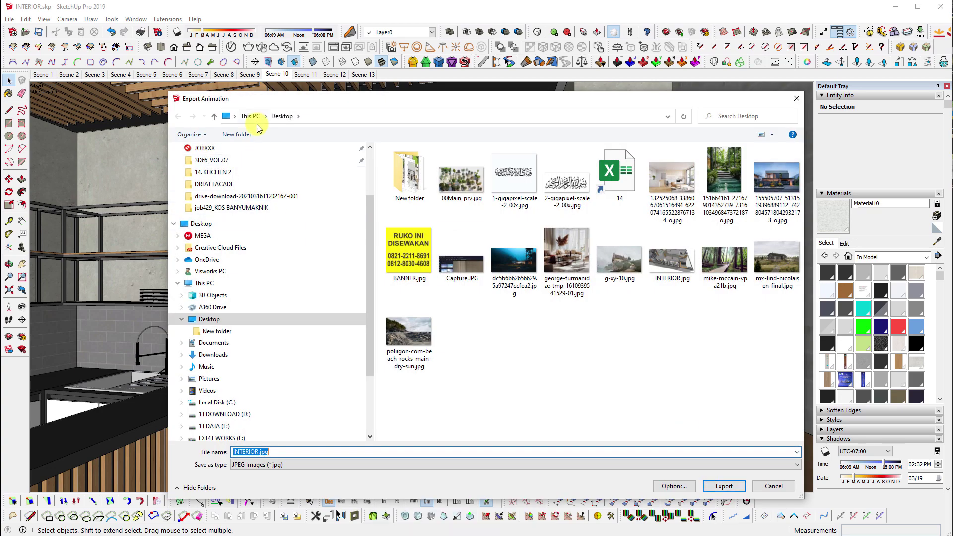
pyautogui.click(248, 134)
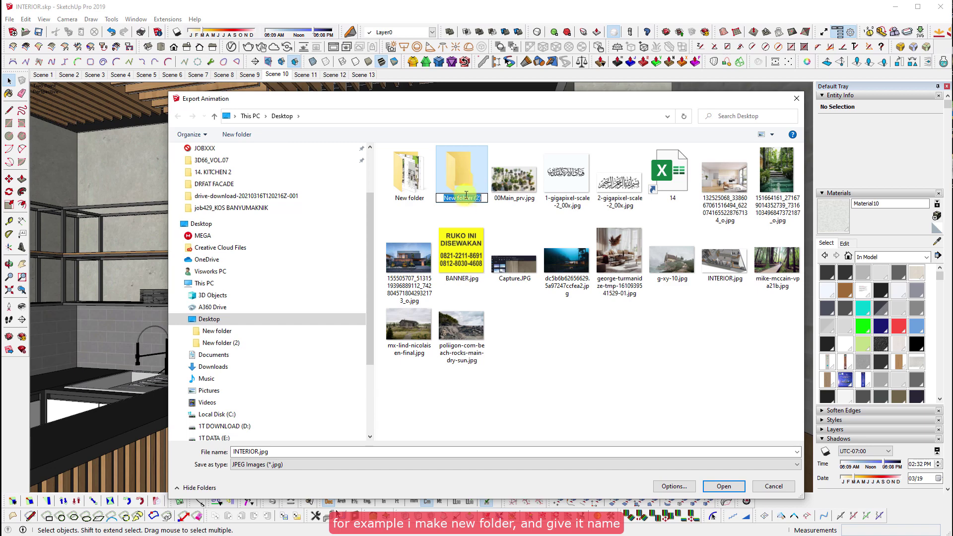
pyautogui.doubleClick(460, 177)
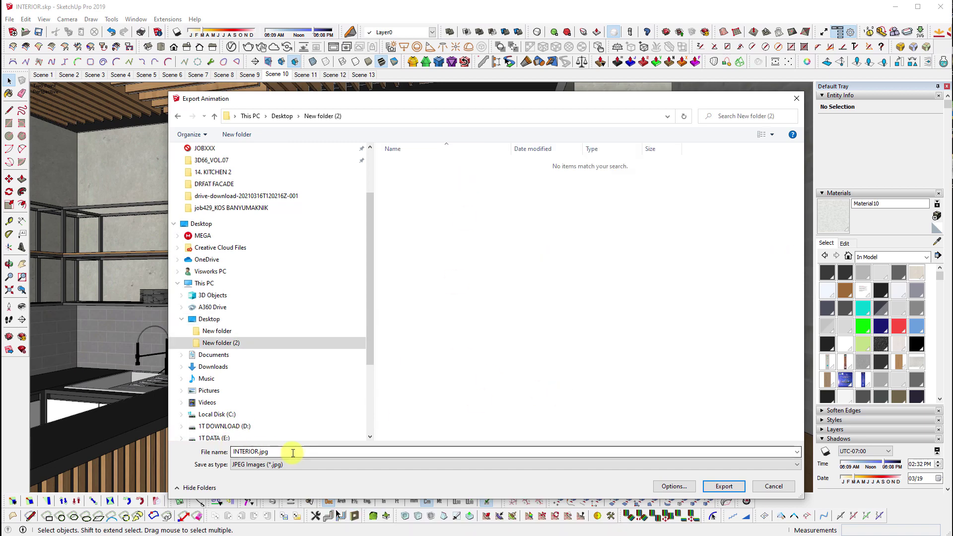
# - Export the 13 scenes as INTERIOR0001–0013.jpg and open the first image
pyautogui.click(728, 485)
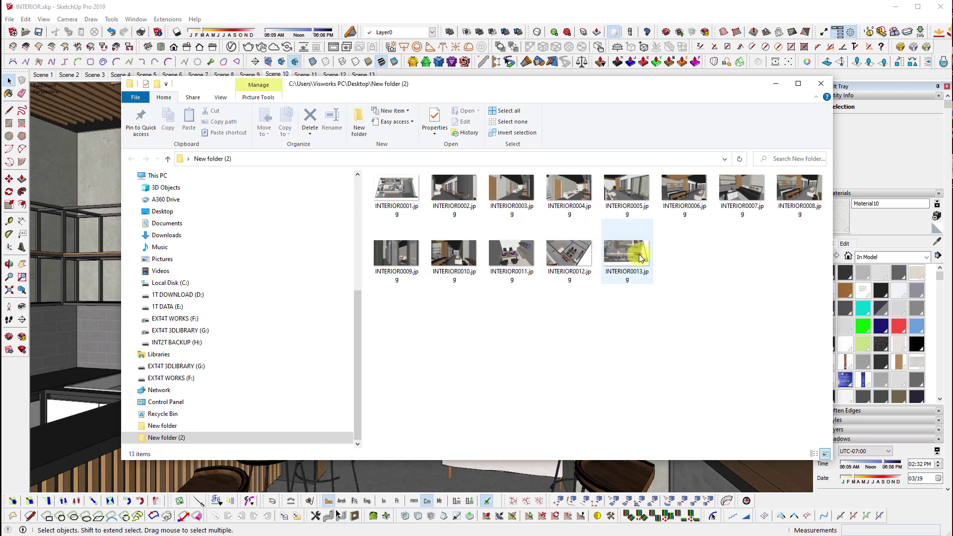
pyautogui.click(637, 255)
pyautogui.doubleClick(399, 187)
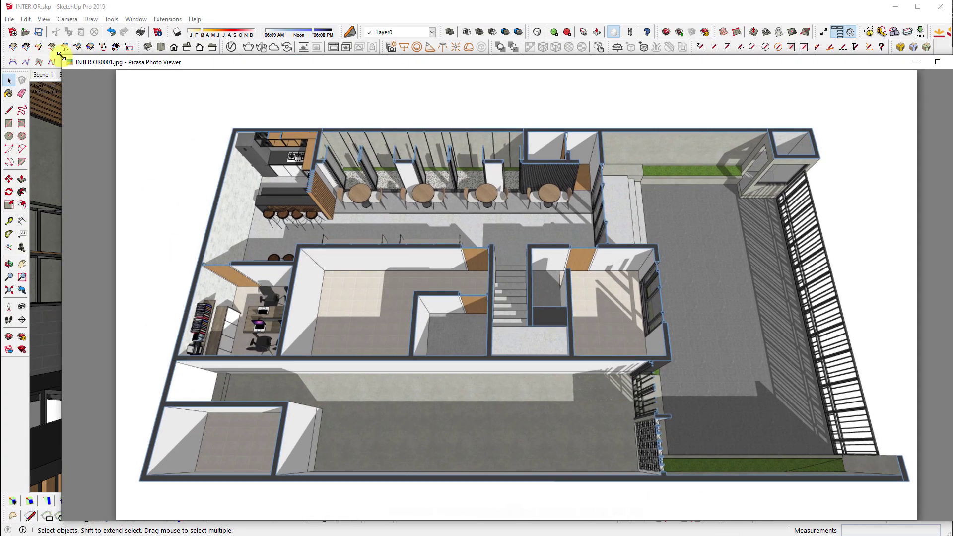
# - Browse through the exported images up to INTERIOR0013.jpg, then close Picasa Photo Viewer
pyautogui.click(503, 513)
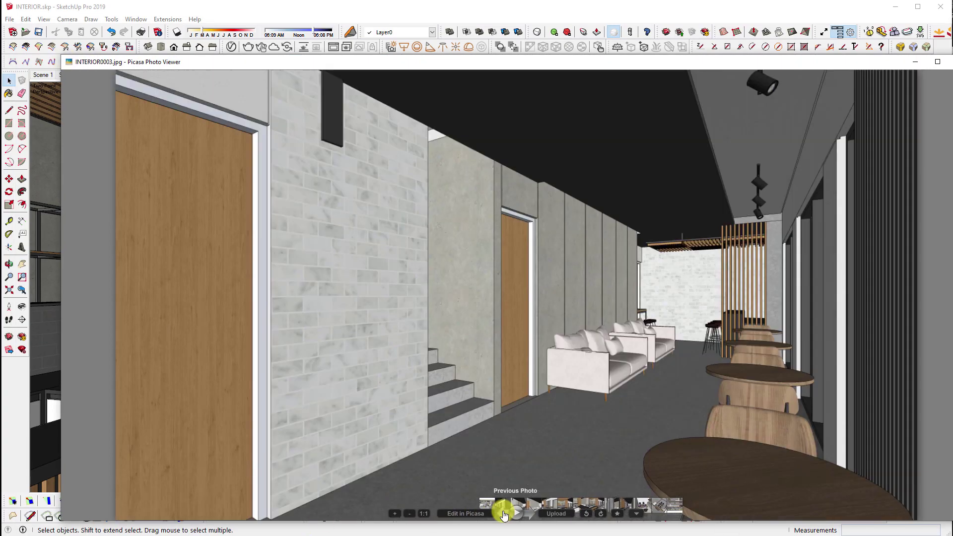
pyautogui.click(504, 513)
pyautogui.click(504, 514)
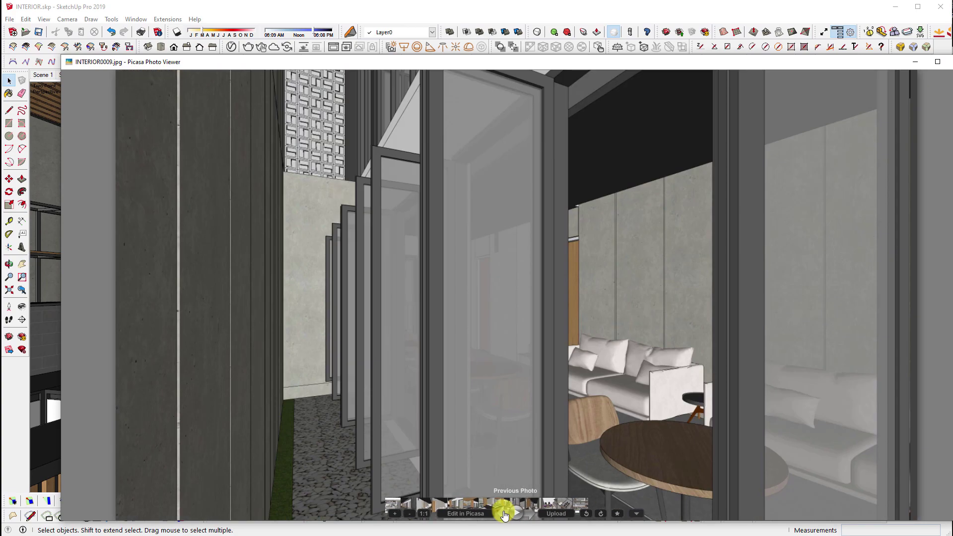
pyautogui.click(504, 513)
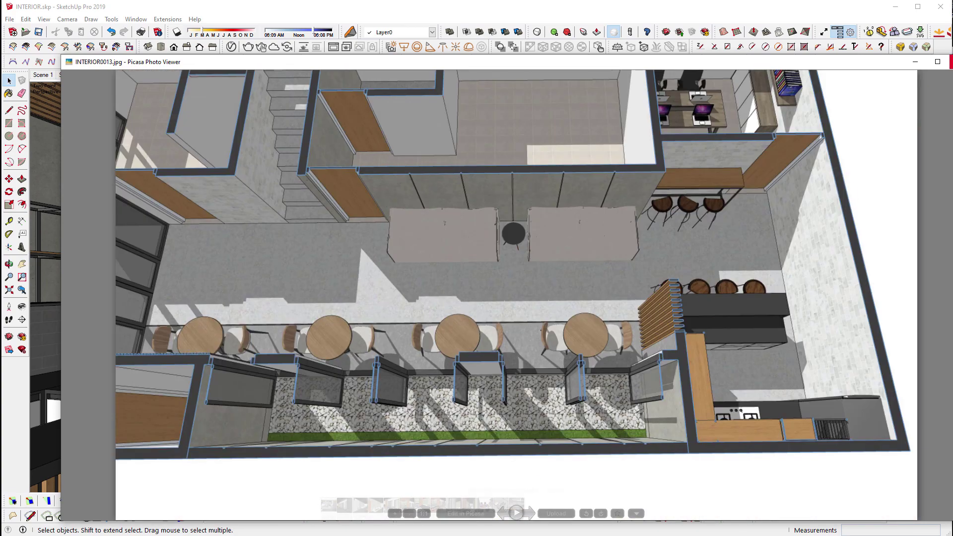
pyautogui.press('Escape')
pyautogui.click(10, 20)
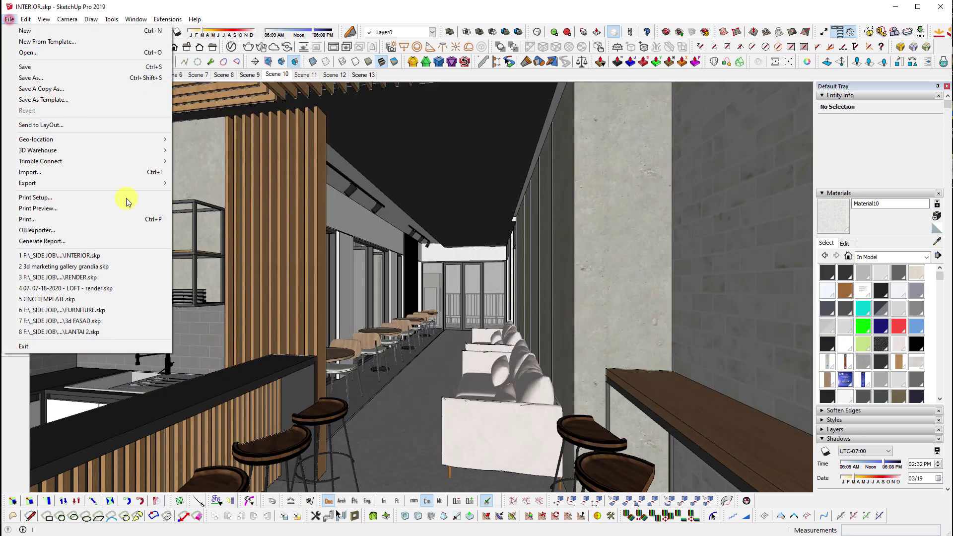
pyautogui.click(156, 183)
pyautogui.moveTo(201, 216)
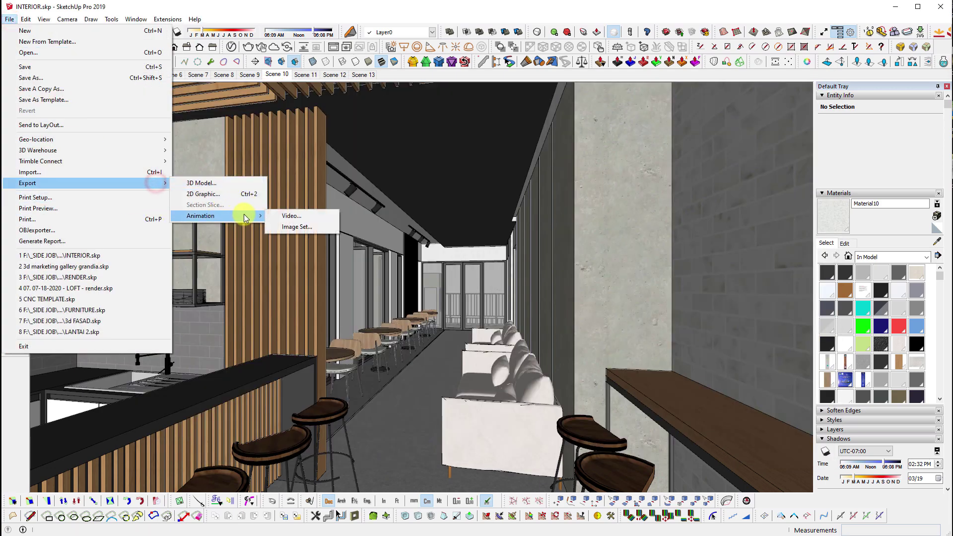
pyautogui.click(318, 227)
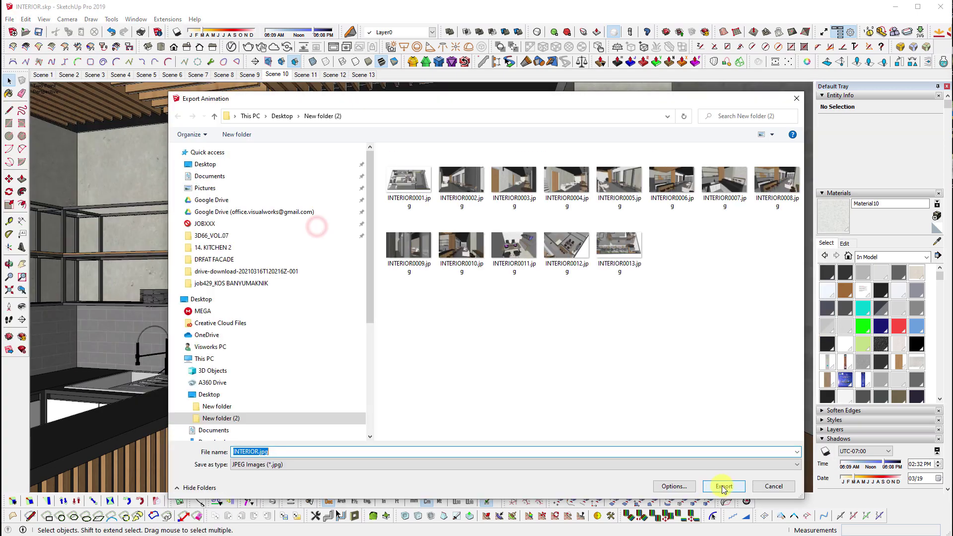
pyautogui.click(690, 487)
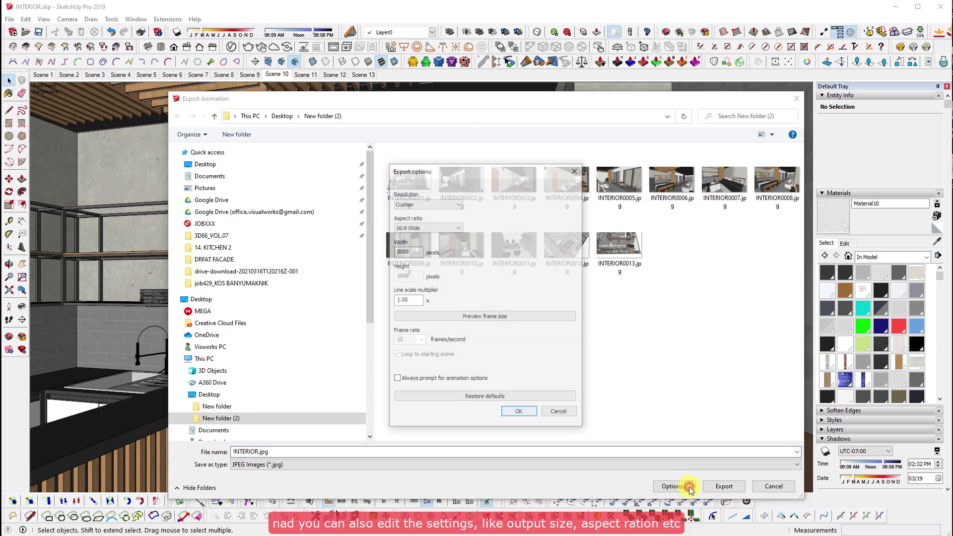
pyautogui.click(421, 204)
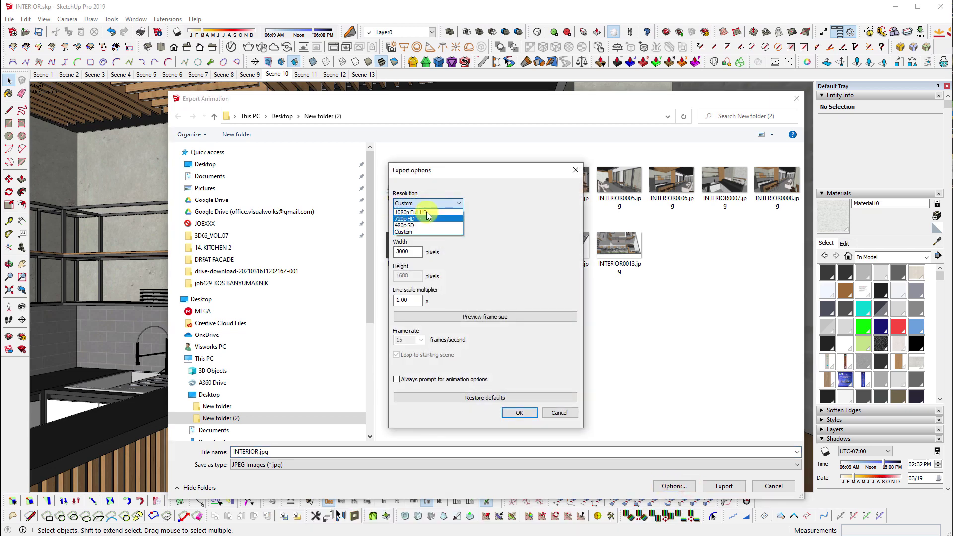
pyautogui.click(516, 203)
pyautogui.click(421, 228)
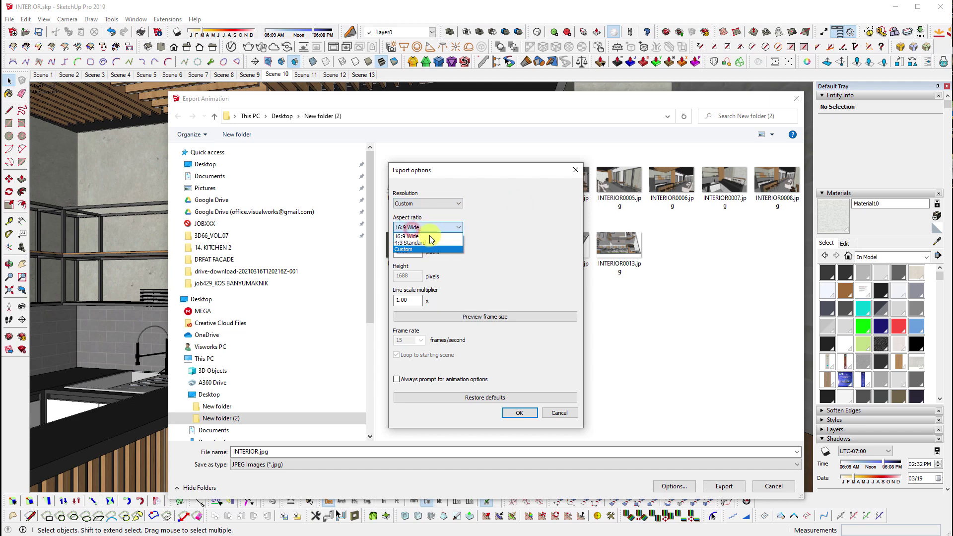
pyautogui.click(512, 228)
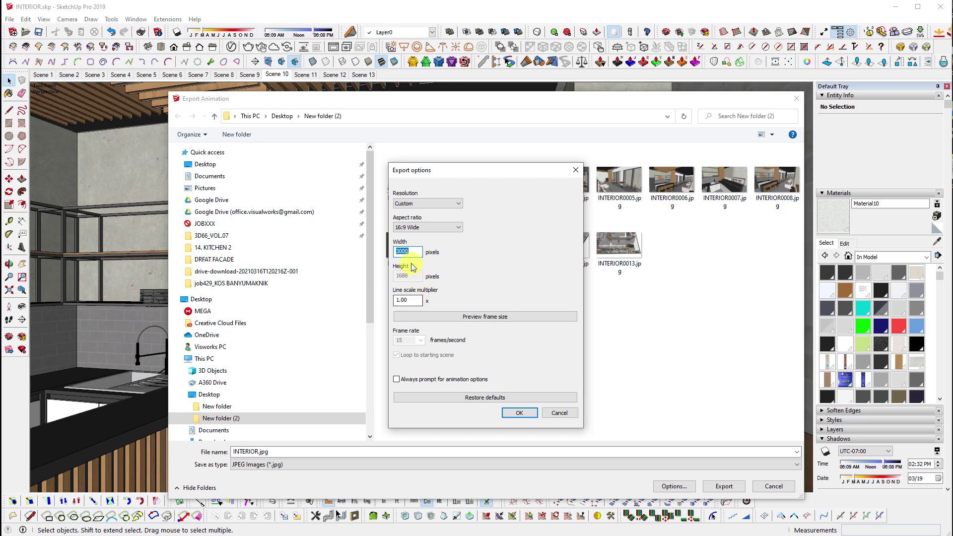
pyautogui.click(571, 319)
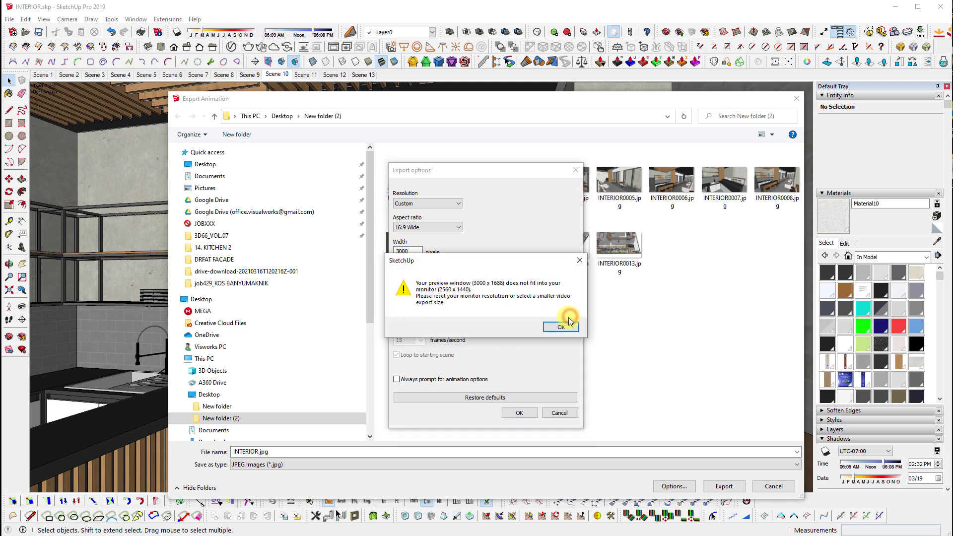
pyautogui.click(566, 325)
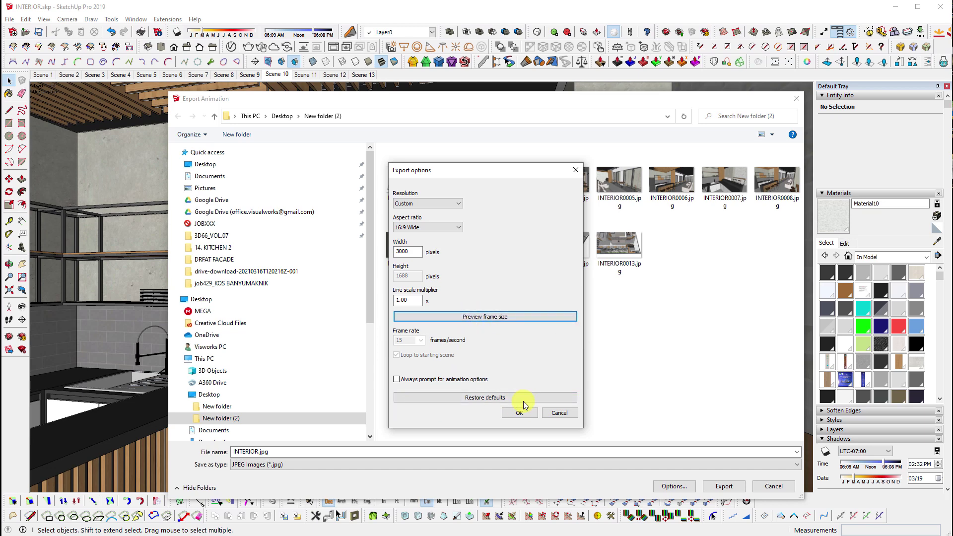
pyautogui.click(561, 413)
pyautogui.click(774, 485)
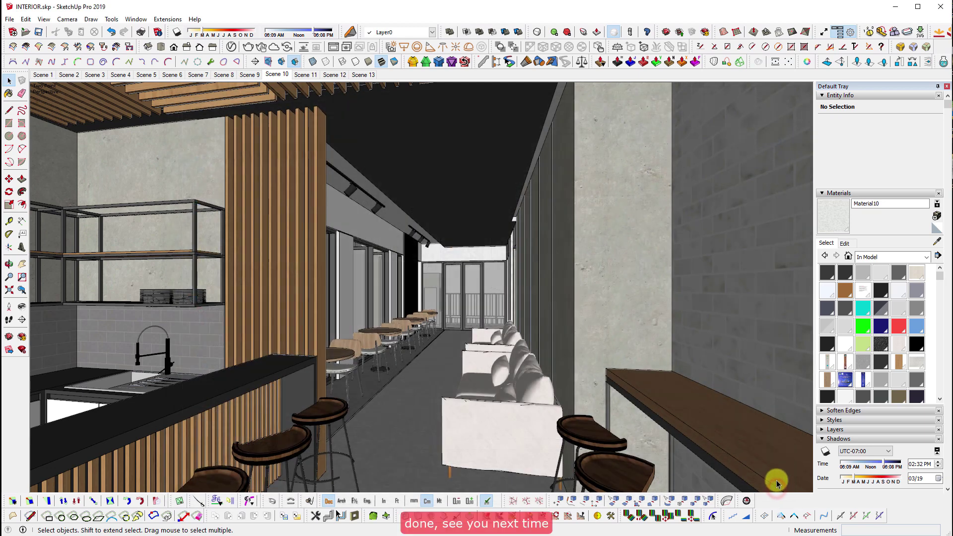